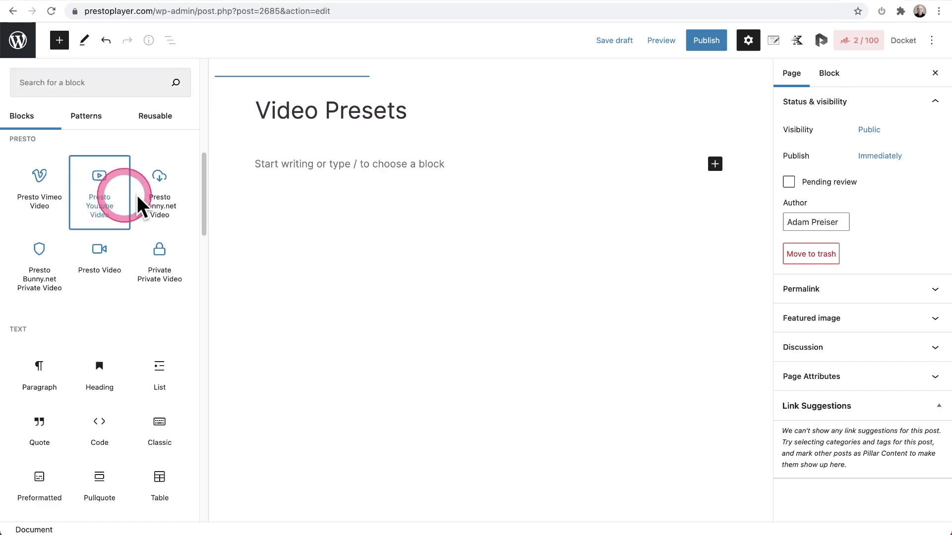
Add a Presto YouTube Video block and load the pasted YouTube URL into it
{"action": "left_click", "coordinate": [102, 204]}
{"action": "type", "text": "https://www.youtube.com/watch?v=ya4xAx-cbqQ"}
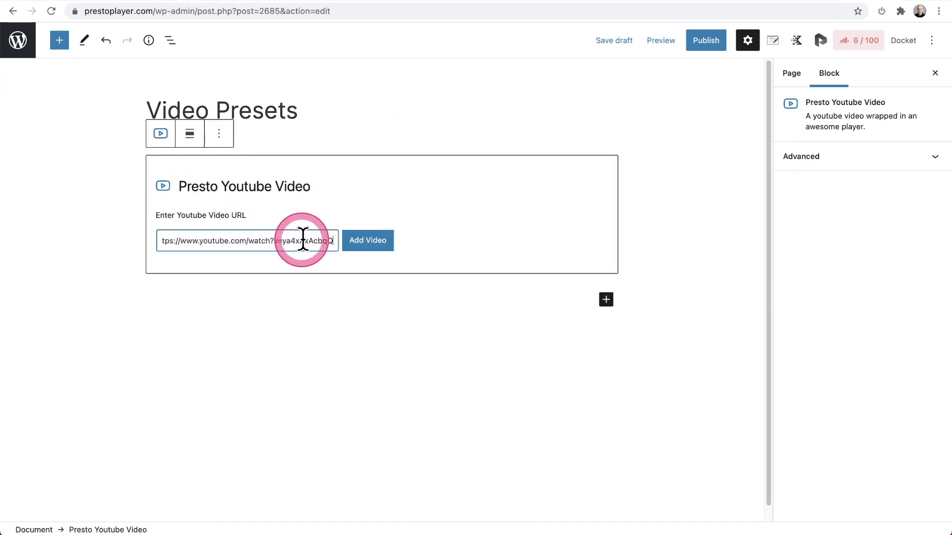
{"action": "left_click", "coordinate": [373, 243]}
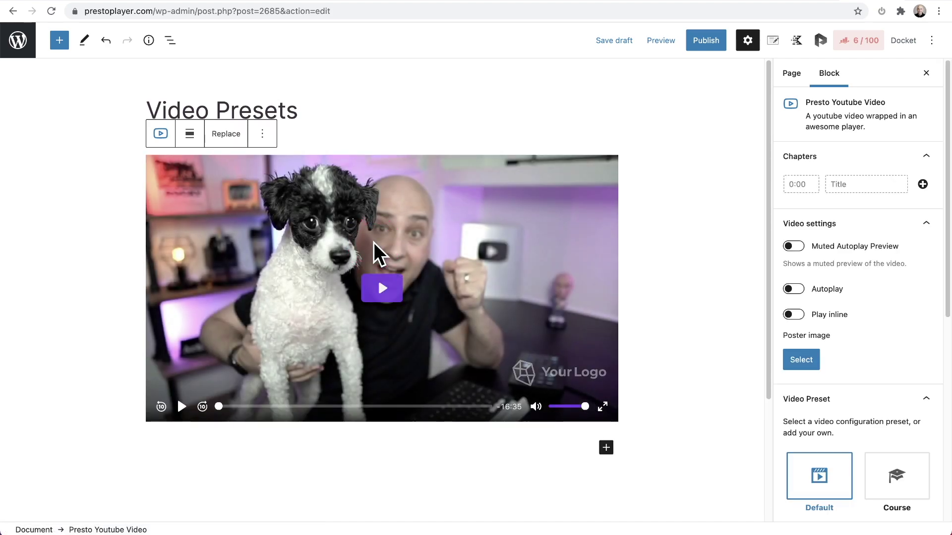
{"action": "scroll", "coordinate": [864, 251], "scroll_direction": "down", "scroll_amount": 7}
{"action": "scroll", "coordinate": [863, 249], "scroll_direction": "up", "scroll_amount": 1}
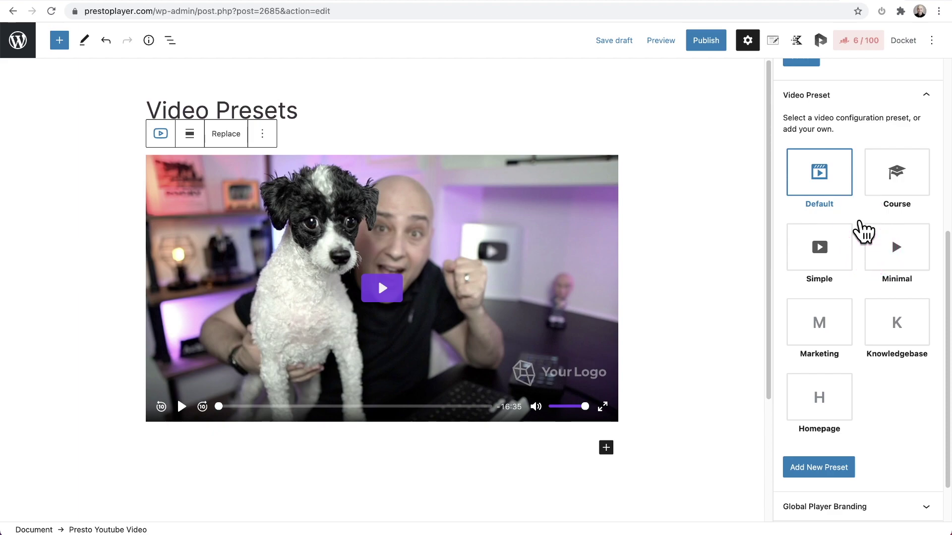
{"action": "scroll", "coordinate": [862, 230], "scroll_direction": "down", "scroll_amount": 1}
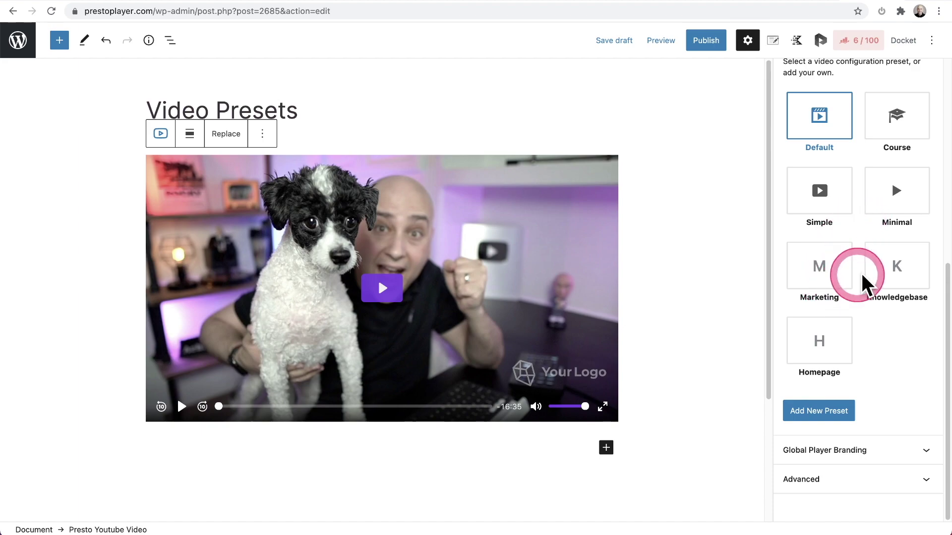
{"action": "mouse_move", "coordinate": [871, 284]}
{"action": "mouse_move", "coordinate": [810, 288]}
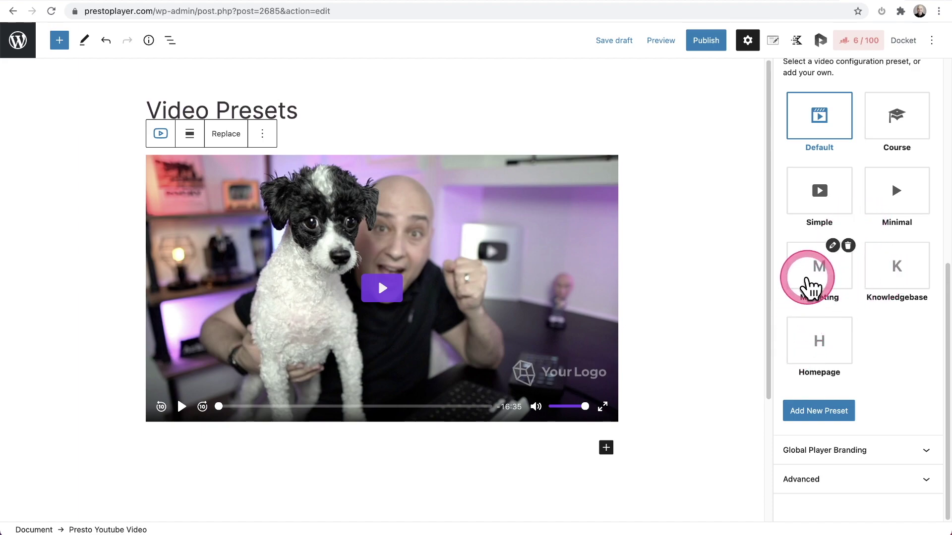
{"action": "mouse_move", "coordinate": [814, 328]}
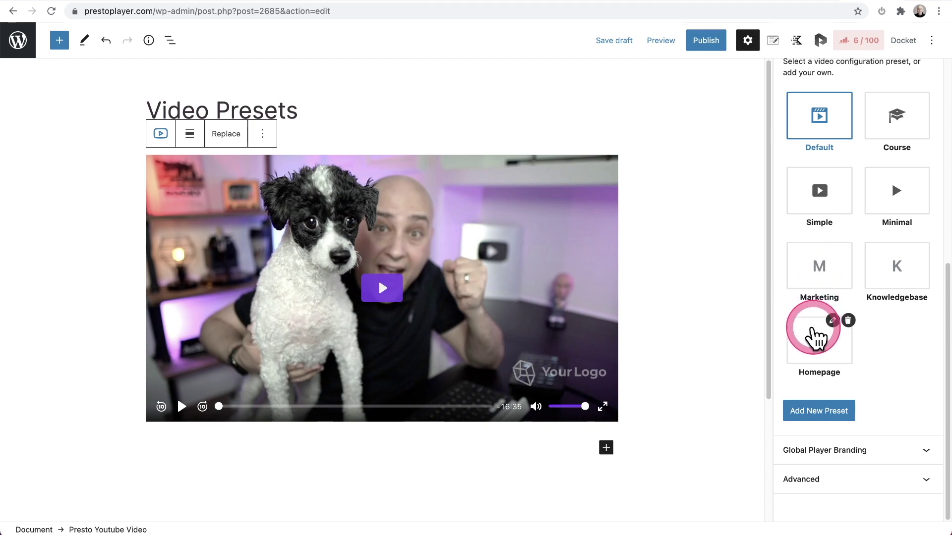
{"action": "mouse_move", "coordinate": [808, 307]}
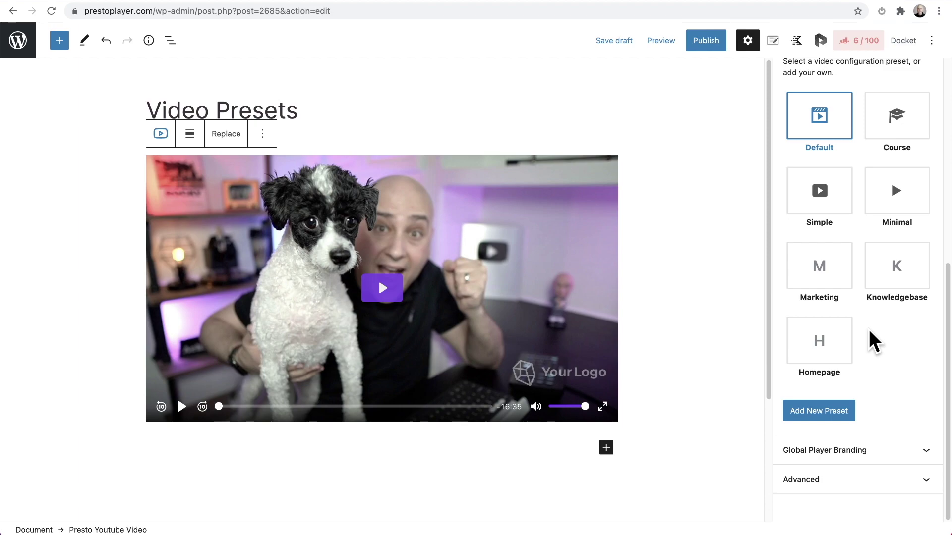
{"action": "left_click_drag", "start_coordinate": [857, 355], "coordinate": [864, 373]}
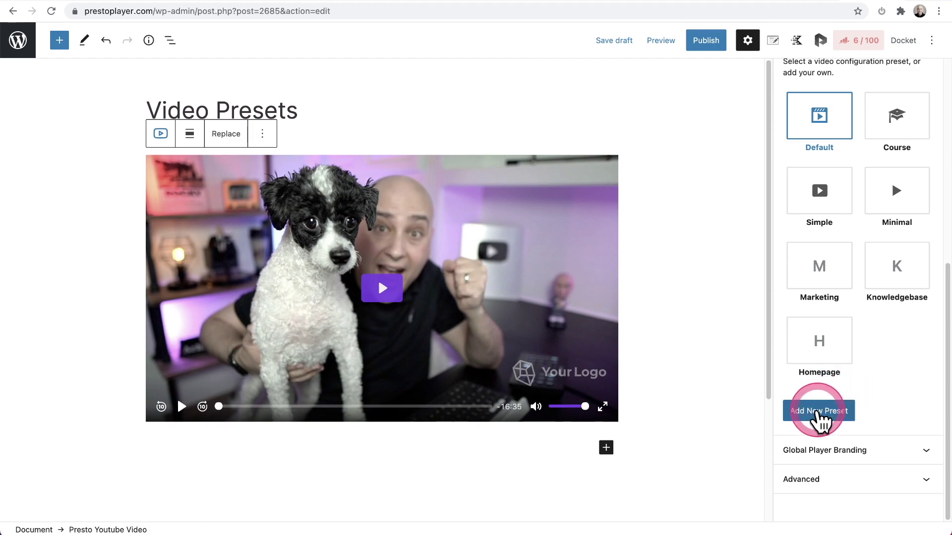
Create a new player style preset named 'YouTube Videos'
{"action": "left_click", "coordinate": [815, 413]}
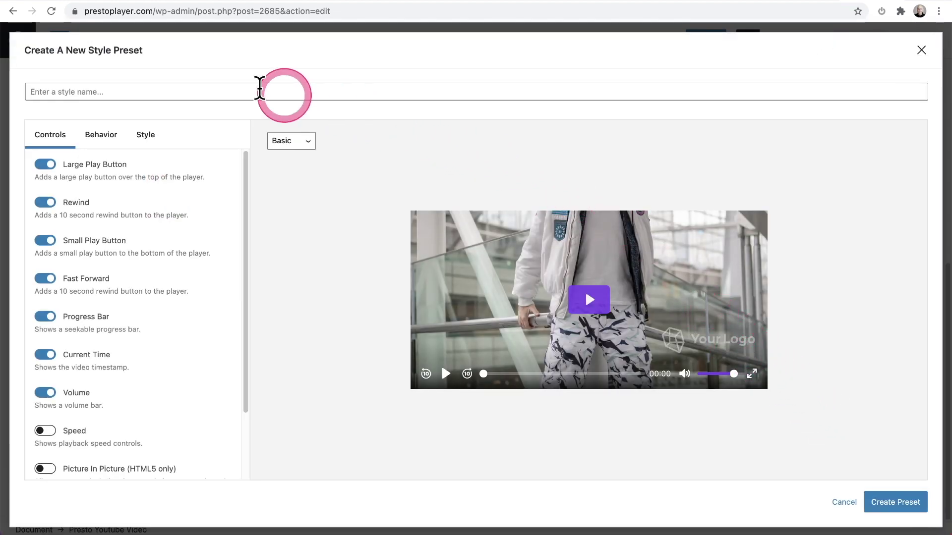
{"action": "left_click", "coordinate": [56, 91]}
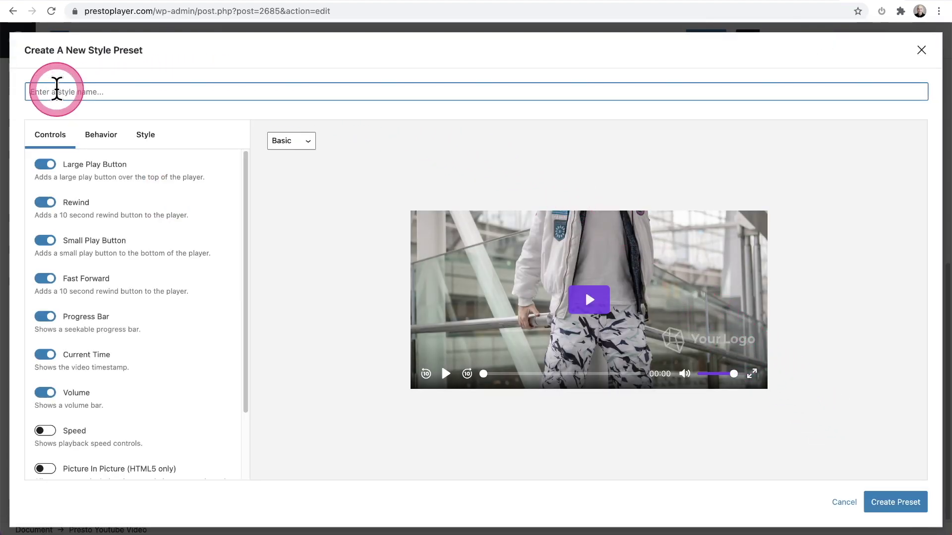
{"action": "type", "text": "YouTube Videos"}
{"action": "left_click", "coordinate": [254, 112]}
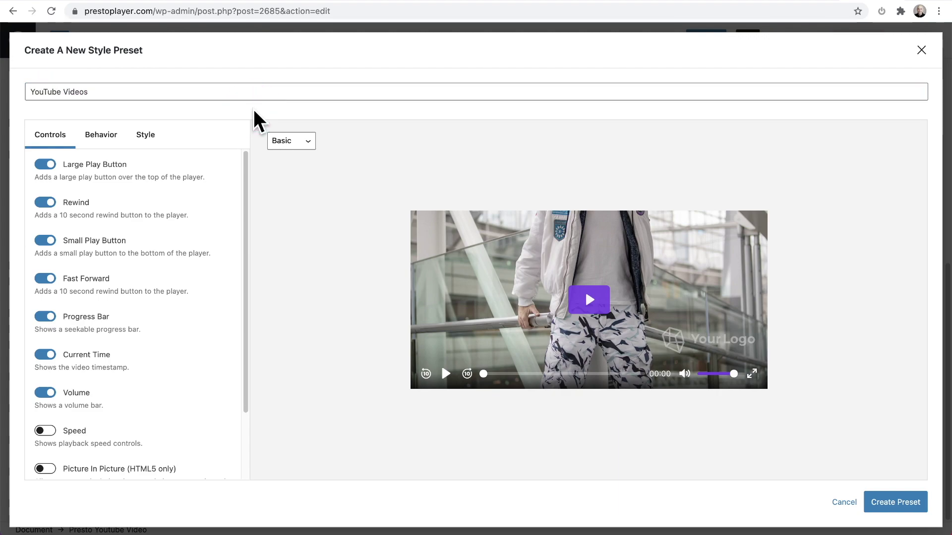
{"action": "left_click_drag", "start_coordinate": [254, 112], "coordinate": [158, 110]}
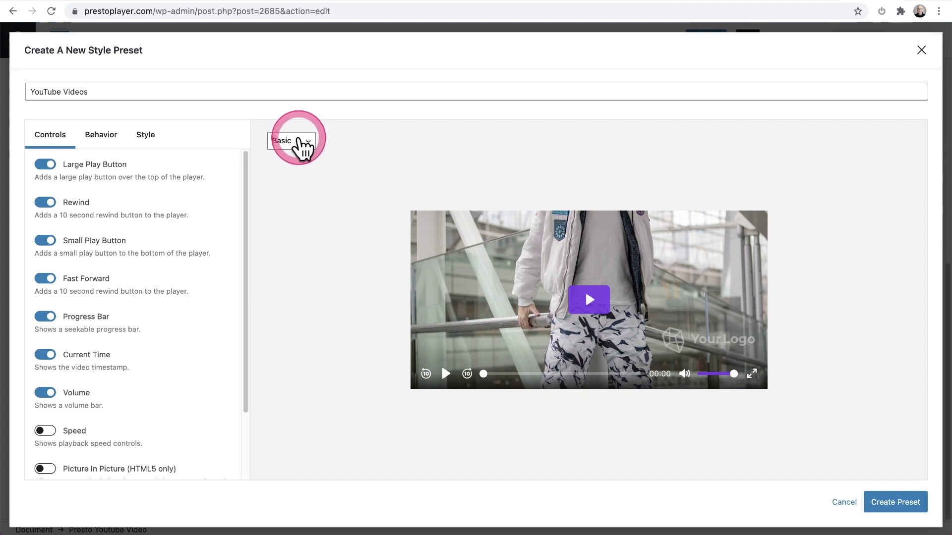
Change the preset's control layout from Basic to Stacked
{"action": "left_click", "coordinate": [307, 143]}
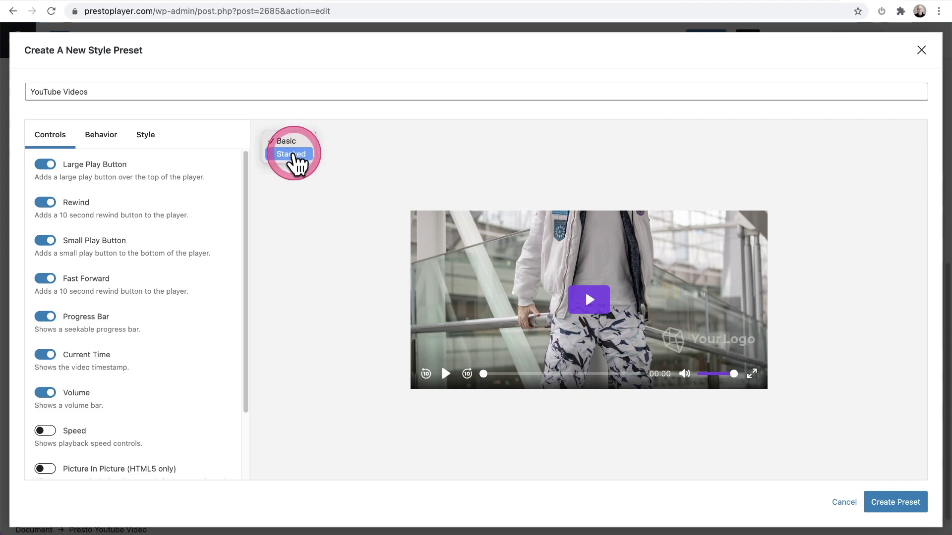
{"action": "left_click", "coordinate": [294, 155]}
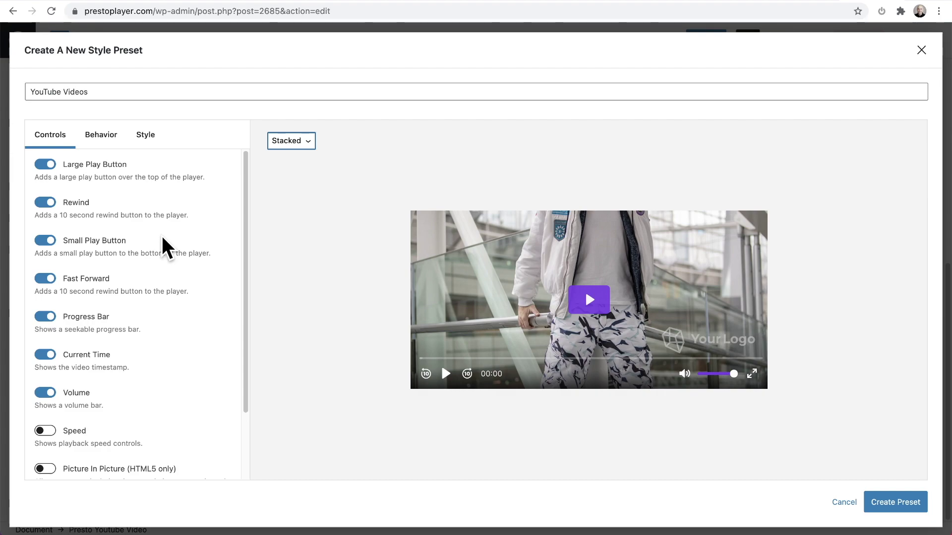
Toggle the Rewind control off and back on so it stays on the player
{"action": "left_click", "coordinate": [132, 243]}
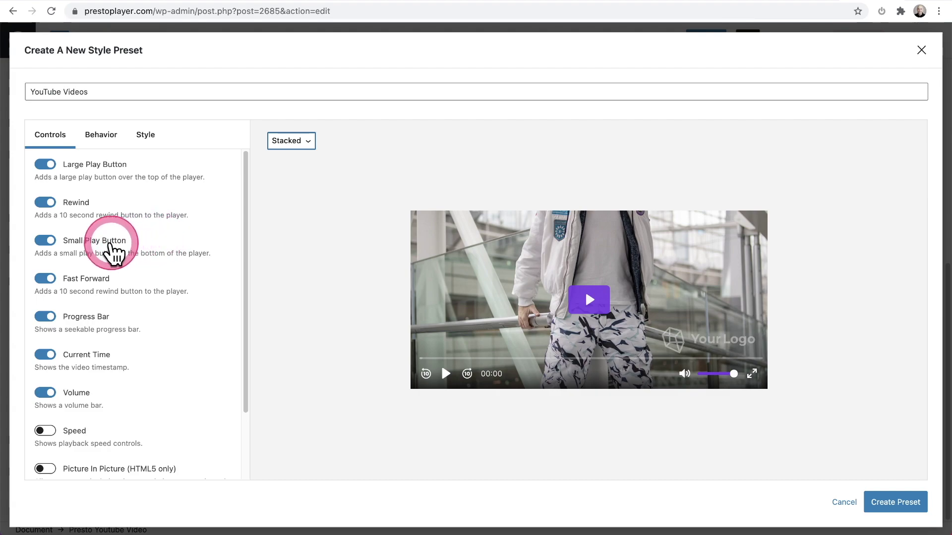
{"action": "left_click", "coordinate": [43, 203]}
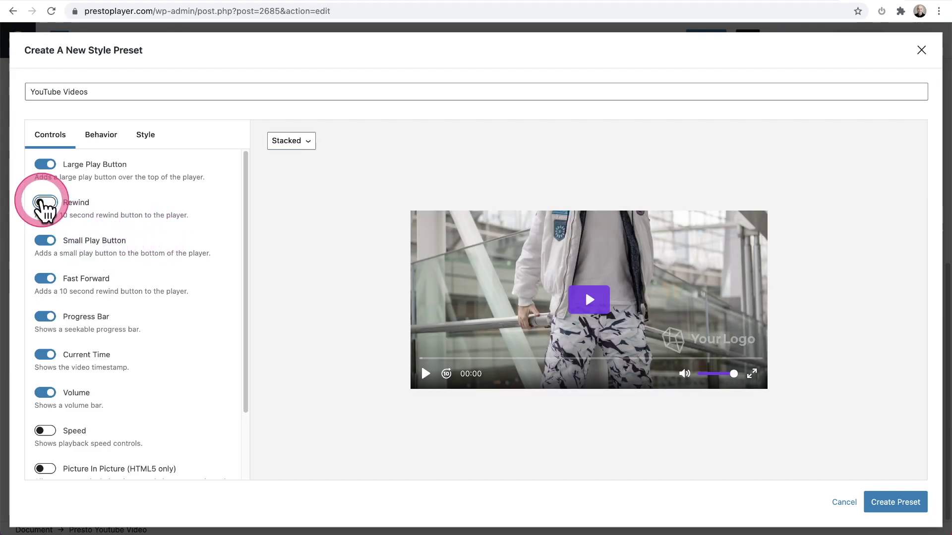
{"action": "left_click", "coordinate": [44, 203]}
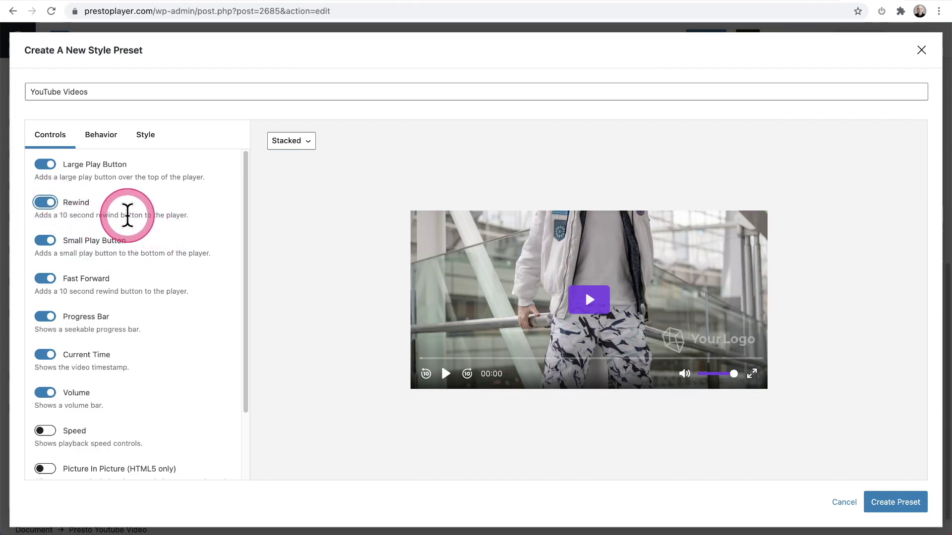
{"action": "scroll", "coordinate": [127, 213], "scroll_direction": "down", "scroll_amount": 3}
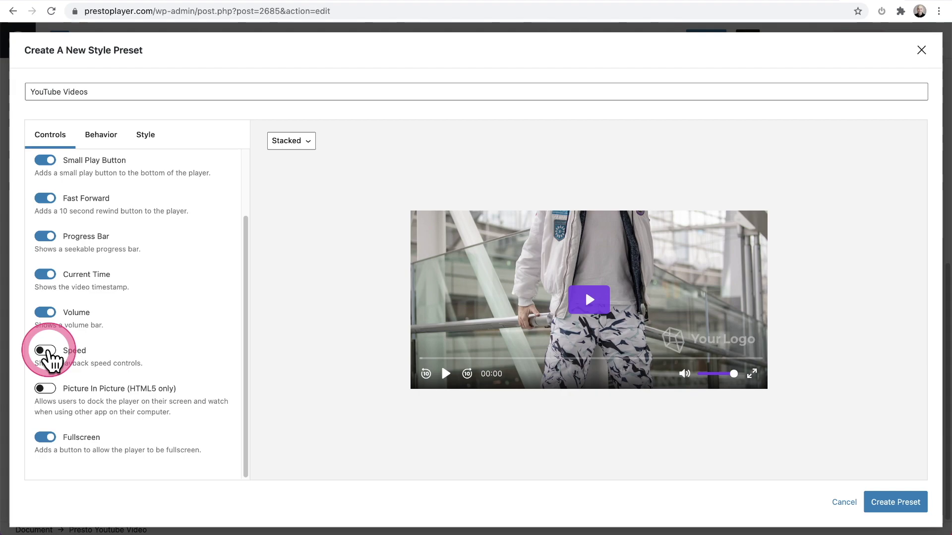
Enable Speed controls, remove Fullscreen, and leave Picture In Picture off
{"action": "left_click", "coordinate": [46, 351]}
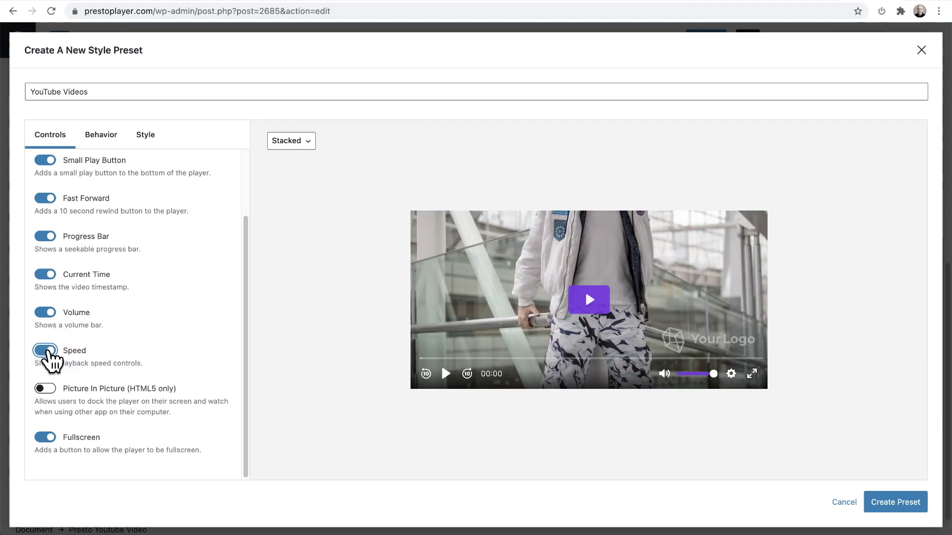
{"action": "left_click", "coordinate": [49, 394]}
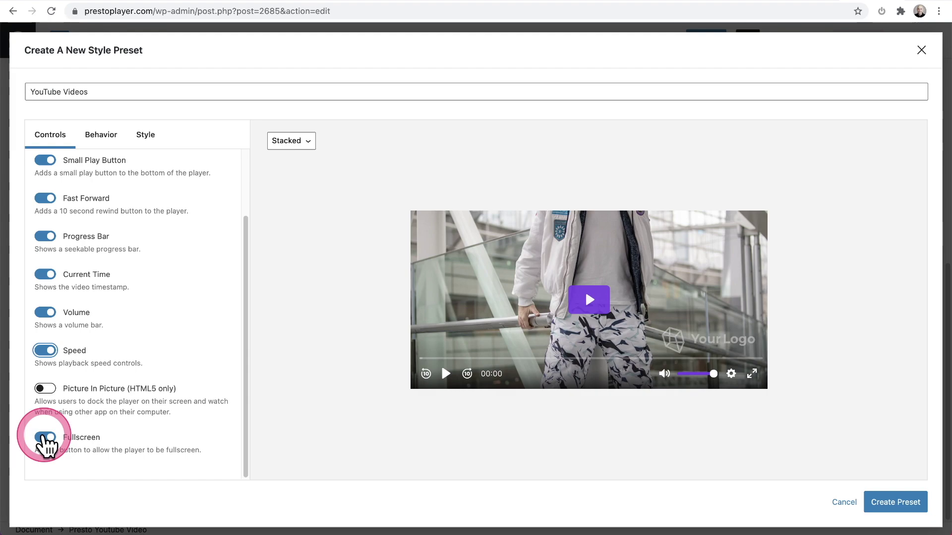
{"action": "left_click", "coordinate": [45, 438]}
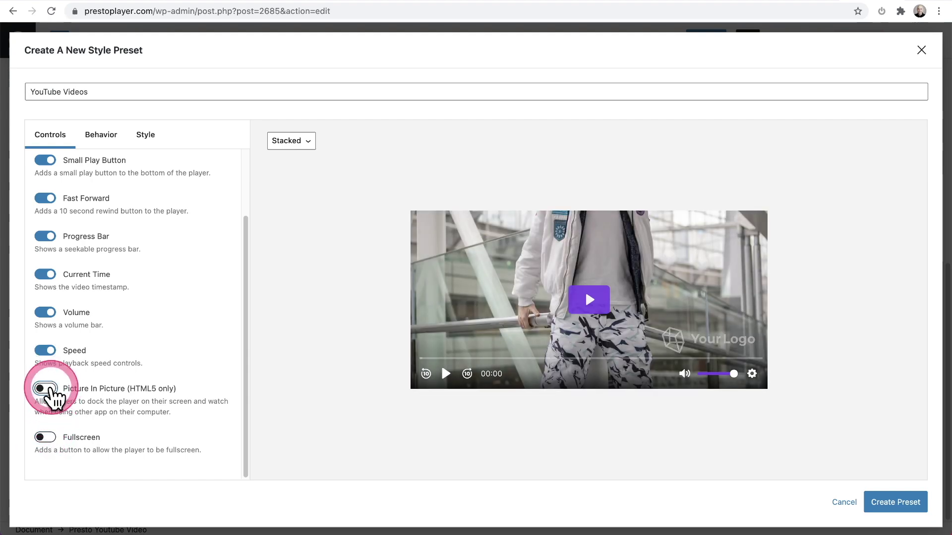
{"action": "left_click", "coordinate": [51, 390]}
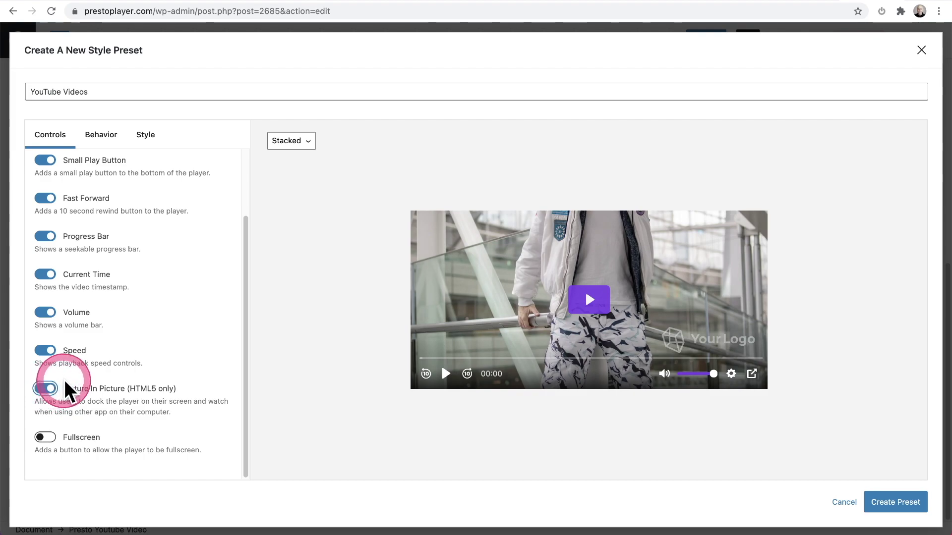
{"action": "left_click", "coordinate": [45, 389]}
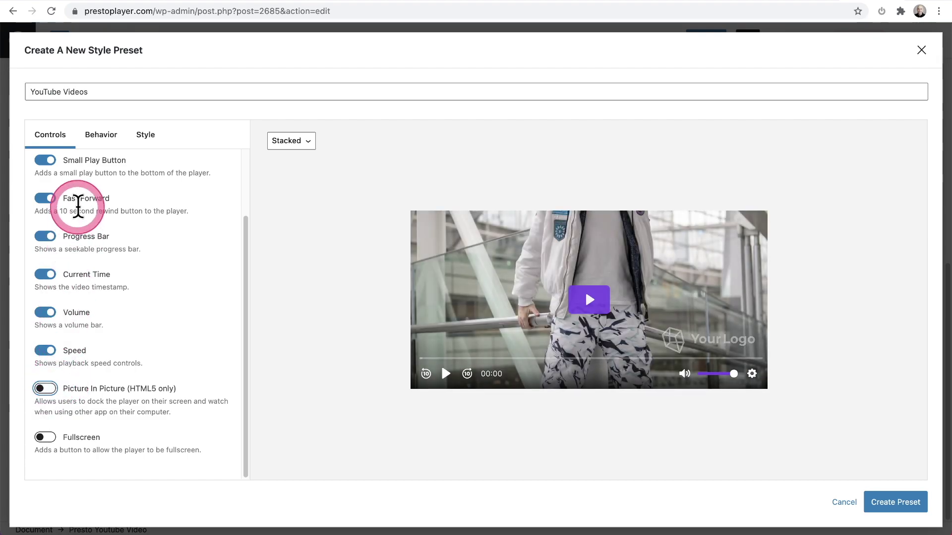
{"action": "left_click", "coordinate": [101, 142]}
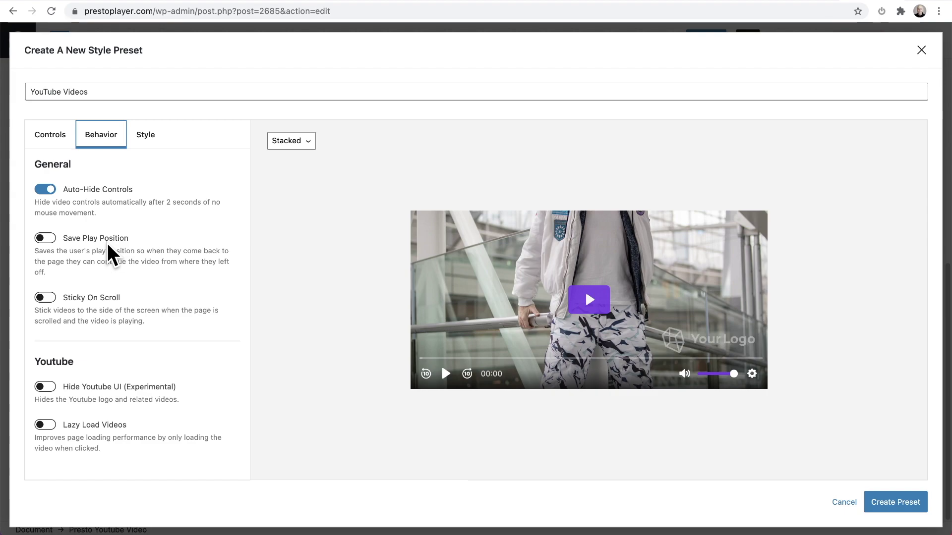
{"action": "left_click", "coordinate": [38, 231]}
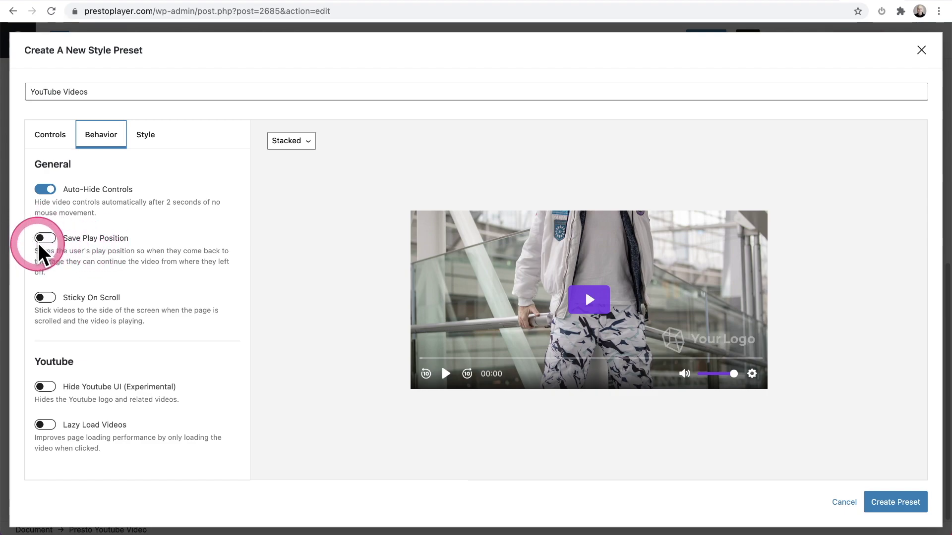
{"action": "left_click", "coordinate": [65, 296]}
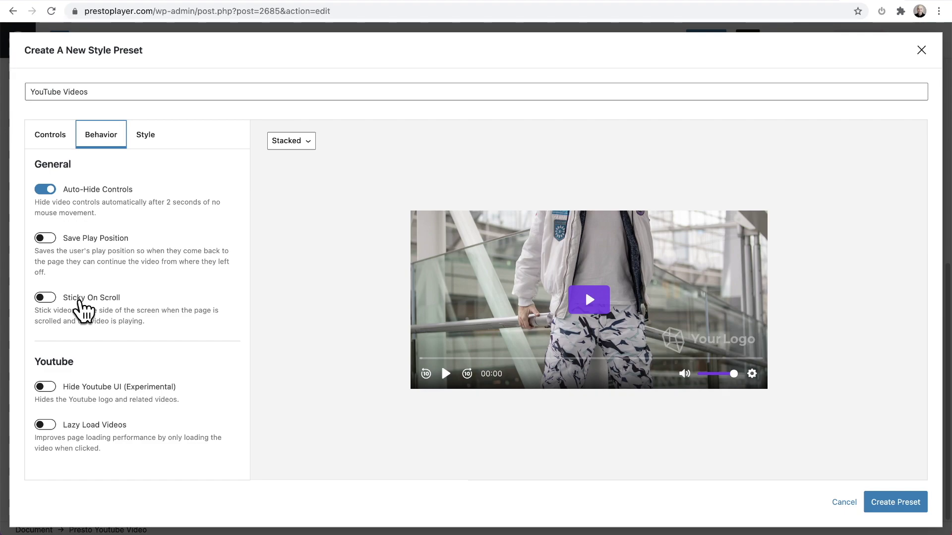
Turn on Lazy Load Videos and Hide Youtube UI (Experimental) in the Behavior settings
{"action": "left_click", "coordinate": [104, 374]}
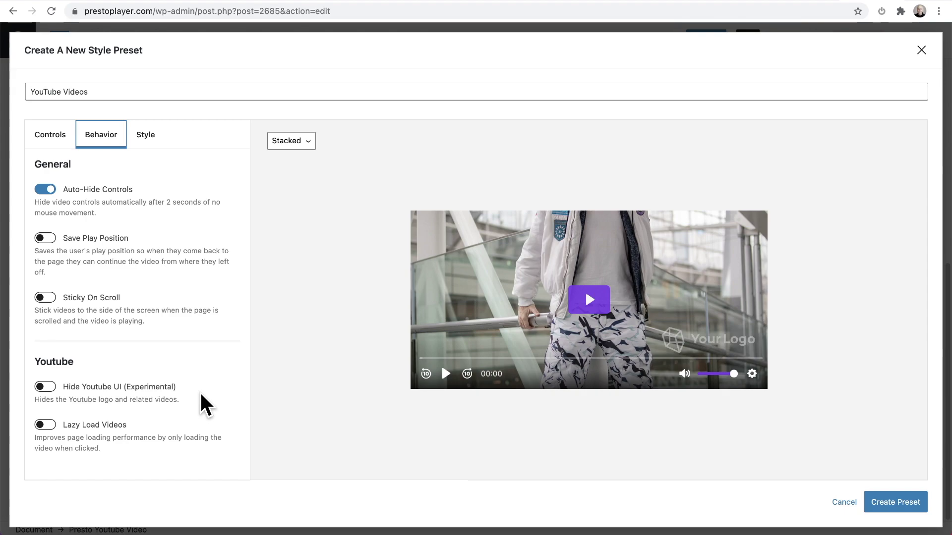
{"action": "left_click", "coordinate": [195, 398]}
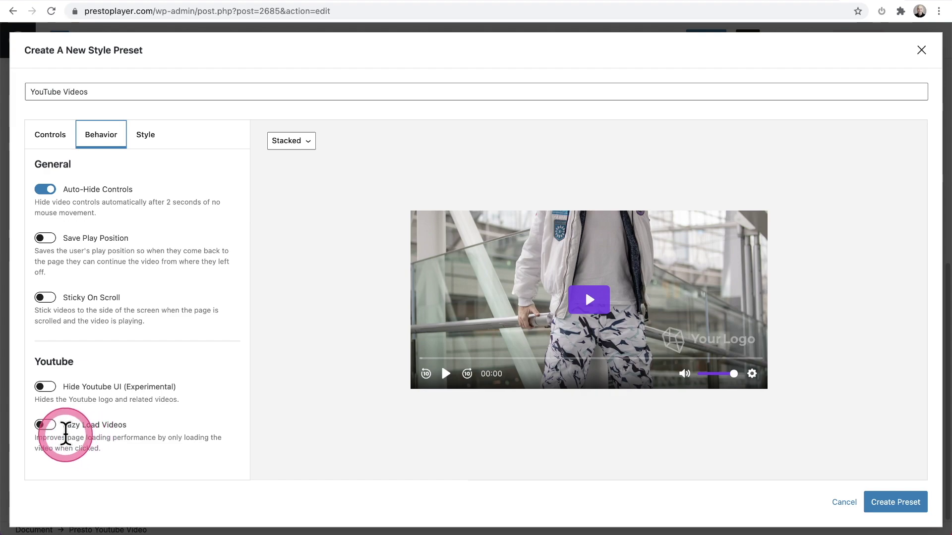
{"action": "left_click", "coordinate": [49, 429]}
{"action": "left_click", "coordinate": [50, 390]}
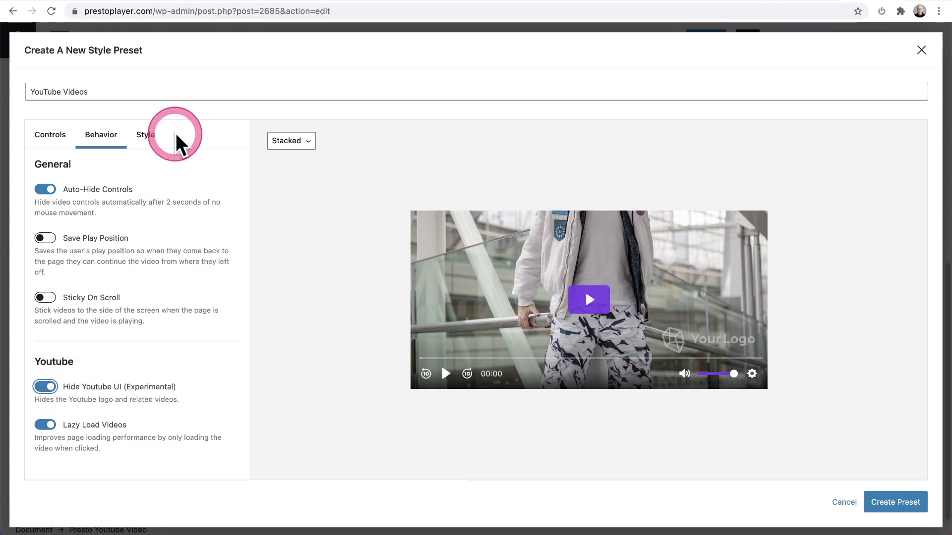
{"action": "left_click", "coordinate": [146, 137]}
Turn on Hide Logo and set Round Corners to 5
{"action": "left_click", "coordinate": [229, 137]}
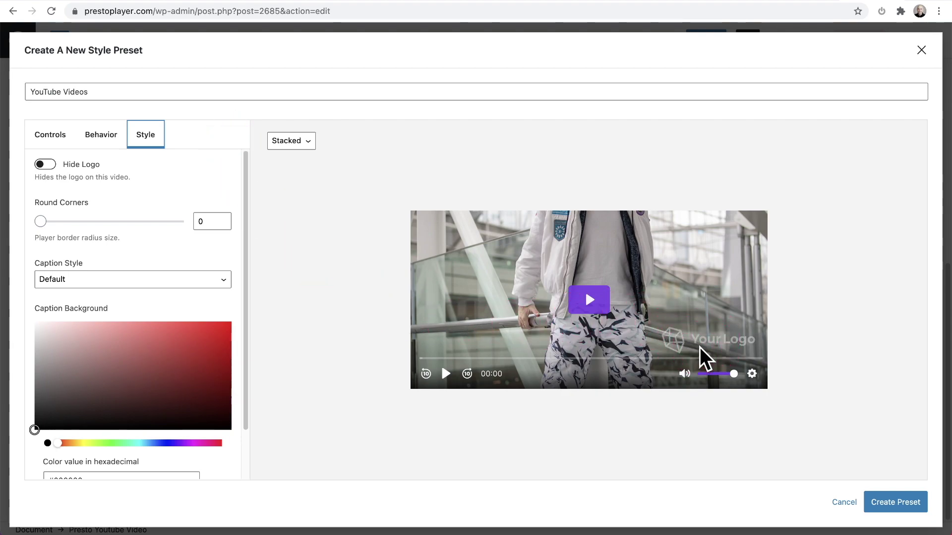
{"action": "left_click", "coordinate": [42, 165]}
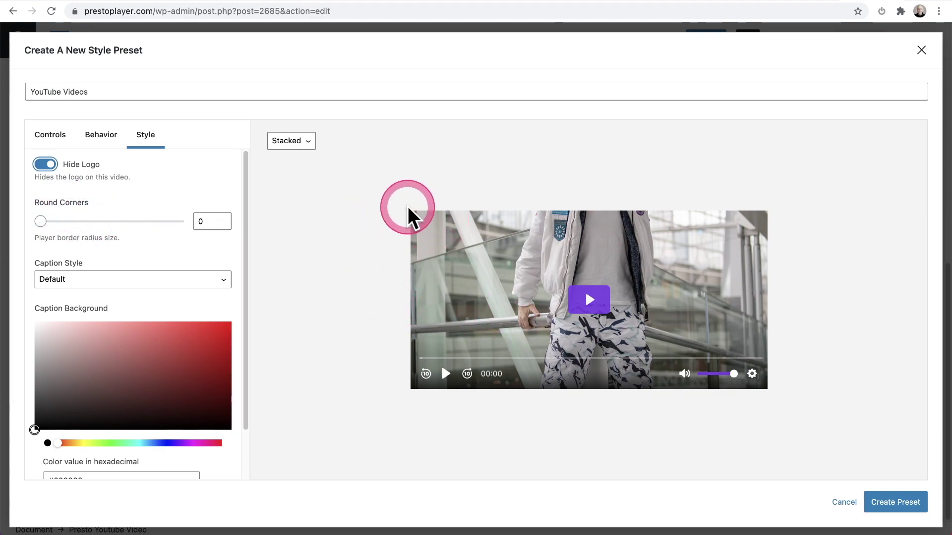
{"action": "left_click", "coordinate": [204, 221]}
{"action": "type", "text": "5"}
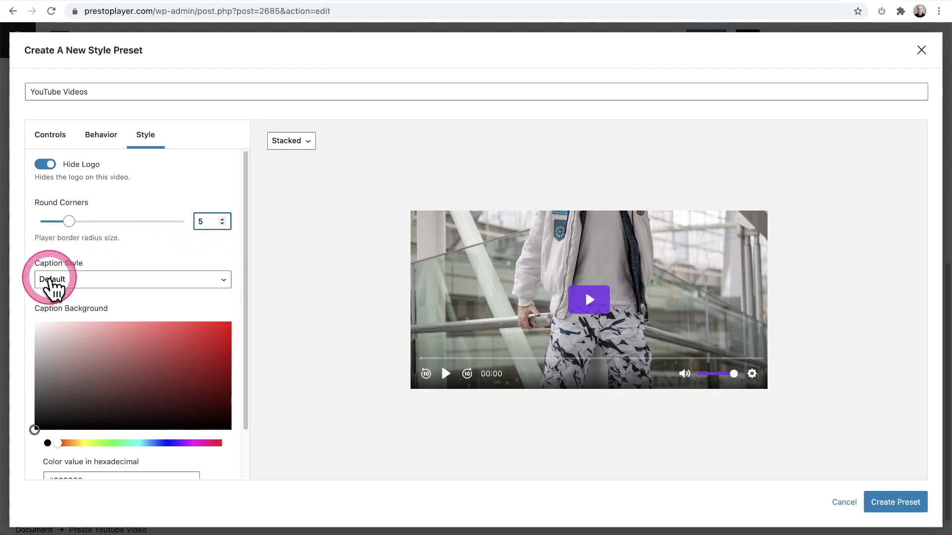
Keep Default as the preset's caption style
{"action": "left_click", "coordinate": [181, 279]}
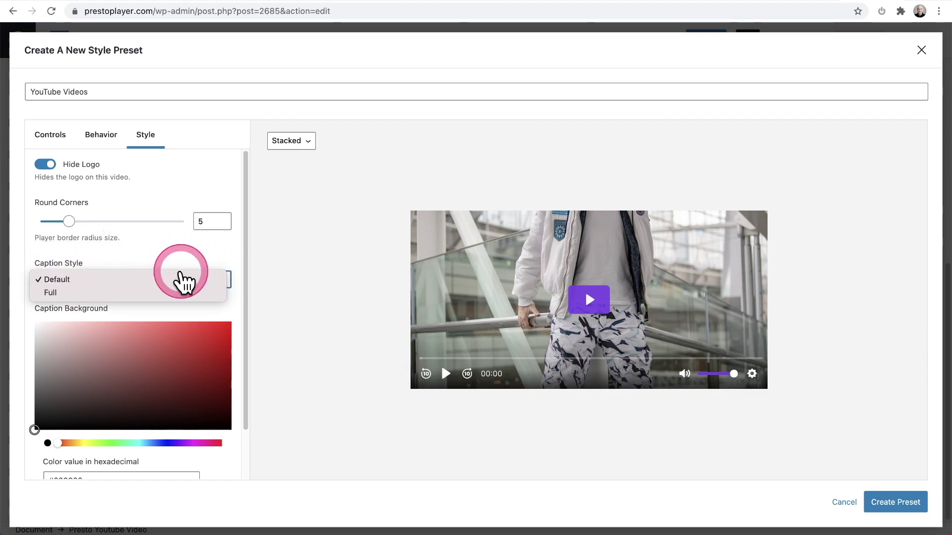
{"action": "left_click", "coordinate": [184, 283]}
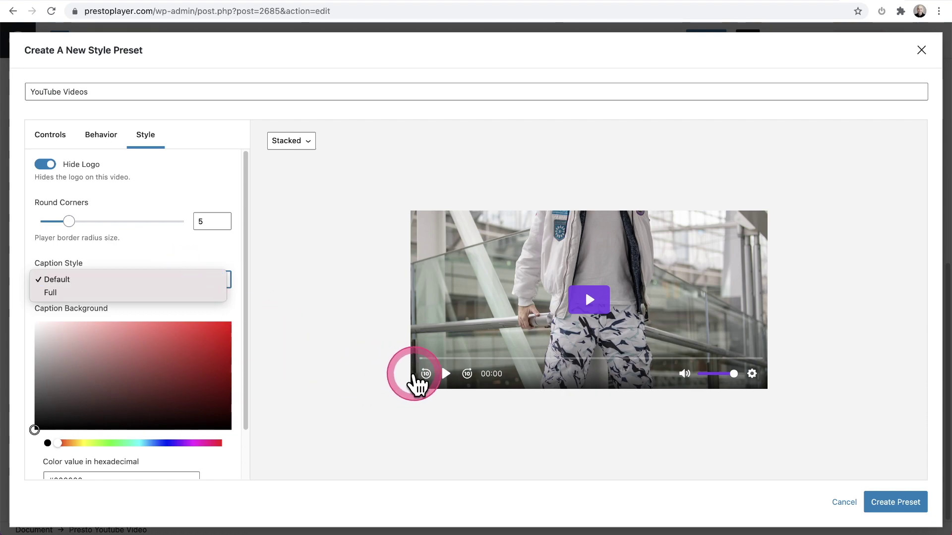
{"action": "left_click", "coordinate": [188, 243]}
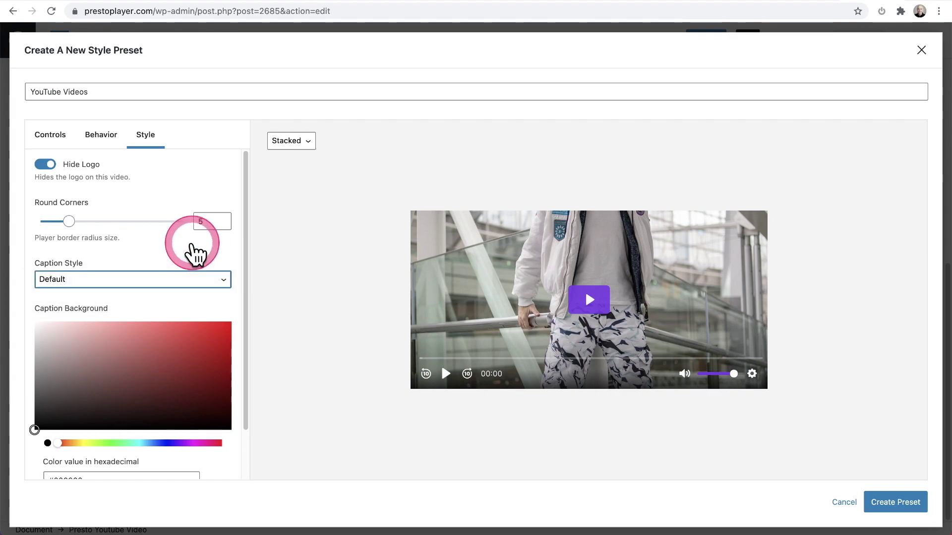
{"action": "scroll", "coordinate": [147, 311], "scroll_direction": "down", "scroll_amount": 2}
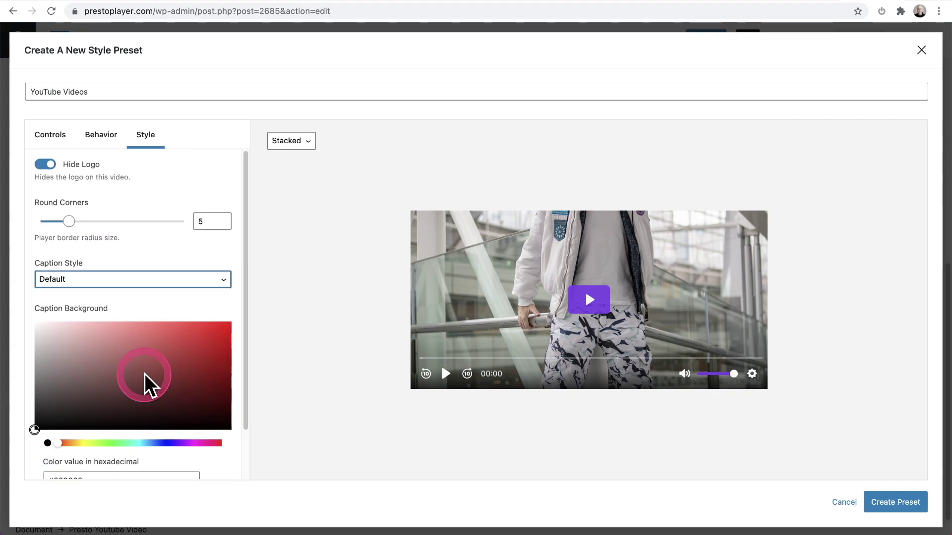
{"action": "scroll", "coordinate": [146, 383], "scroll_direction": "up", "scroll_amount": 2}
Create the YouTube Videos preset and select it for the video block
{"action": "left_click", "coordinate": [57, 139]}
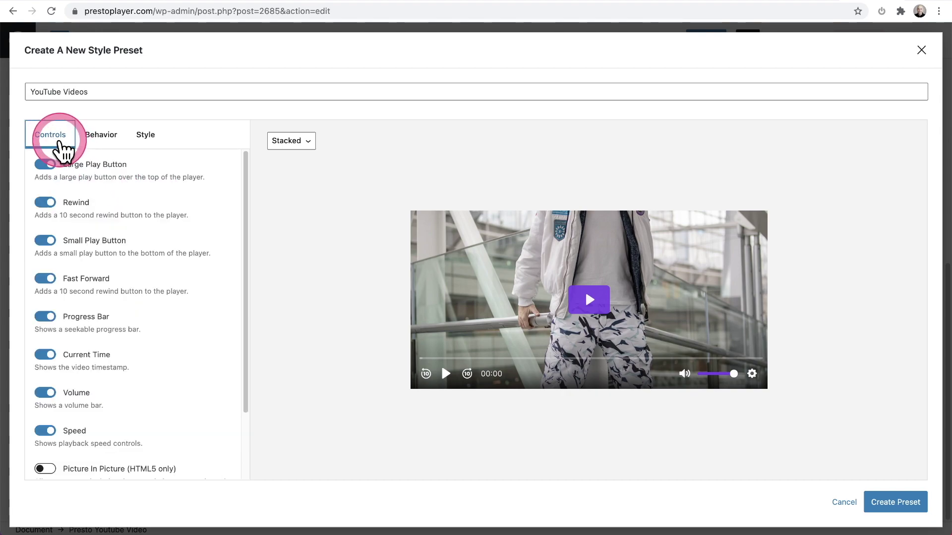
{"action": "left_click", "coordinate": [898, 505]}
{"action": "mouse_move", "coordinate": [898, 347]}
{"action": "left_click", "coordinate": [883, 367]}
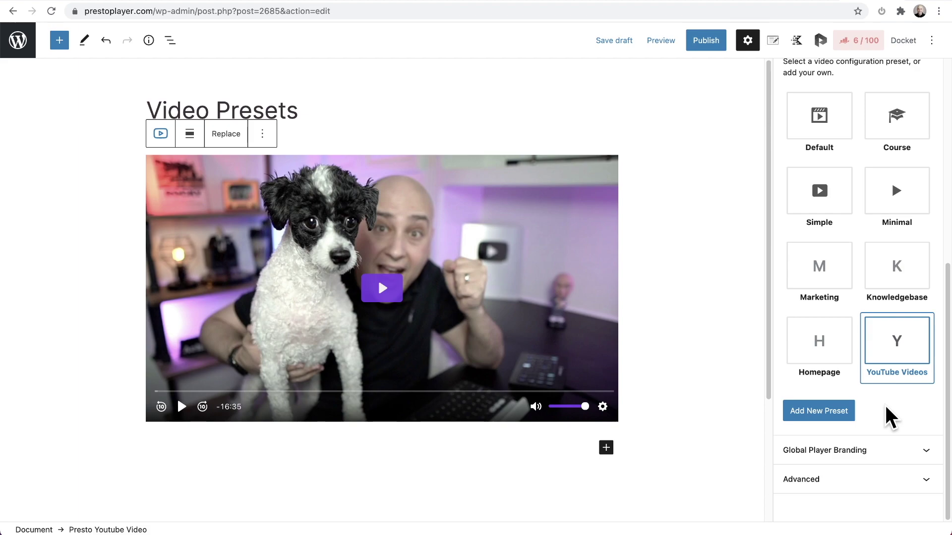
Reopen the YouTube Videos preset for editing and save it with Update Preset
{"action": "left_click", "coordinate": [891, 377]}
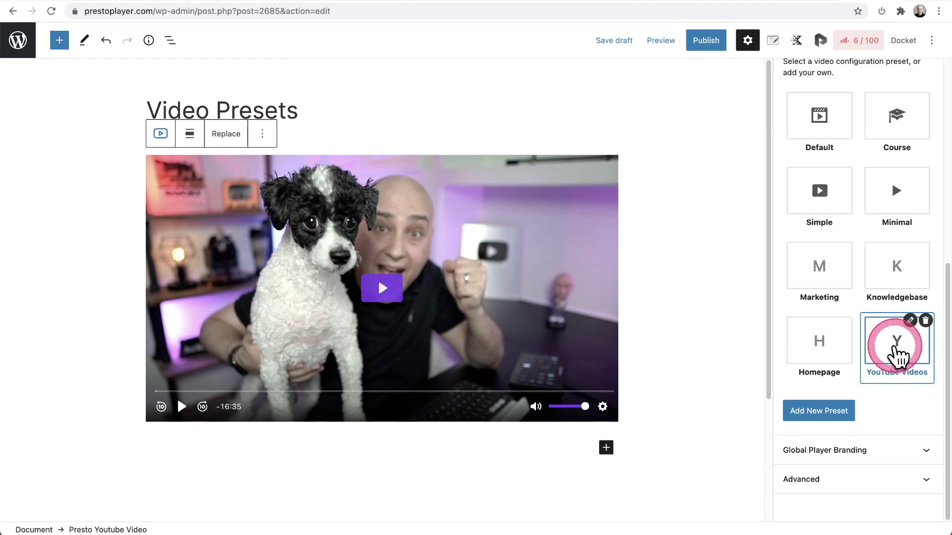
{"action": "left_click", "coordinate": [910, 322]}
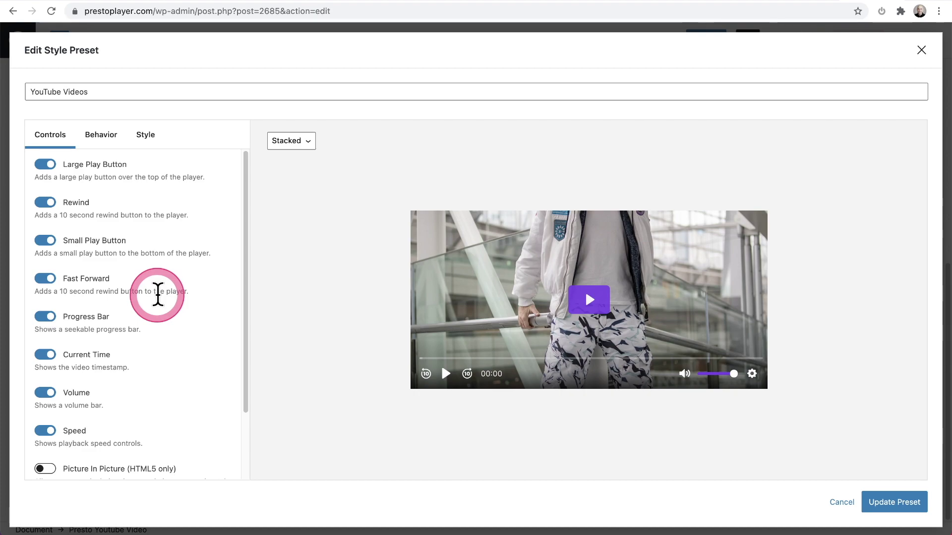
{"action": "left_click", "coordinate": [600, 186]}
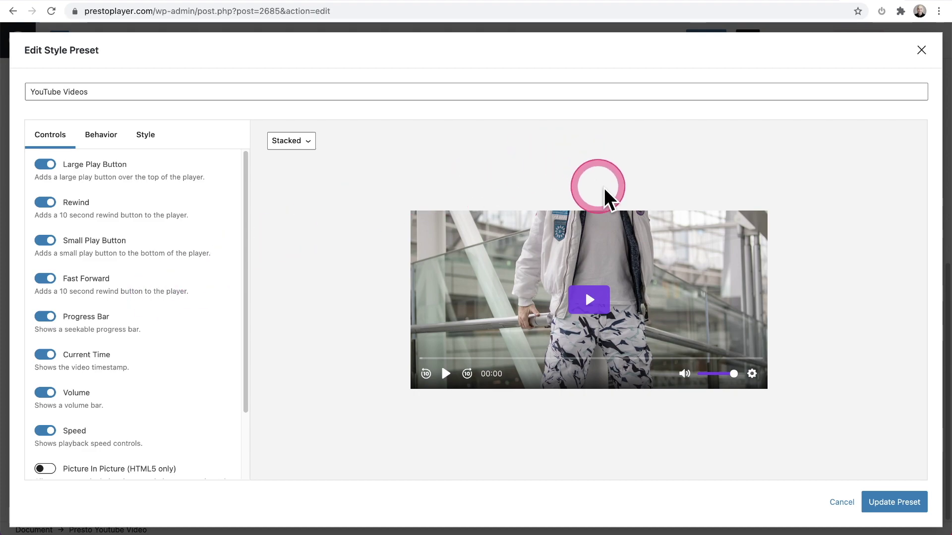
{"action": "left_click", "coordinate": [880, 500]}
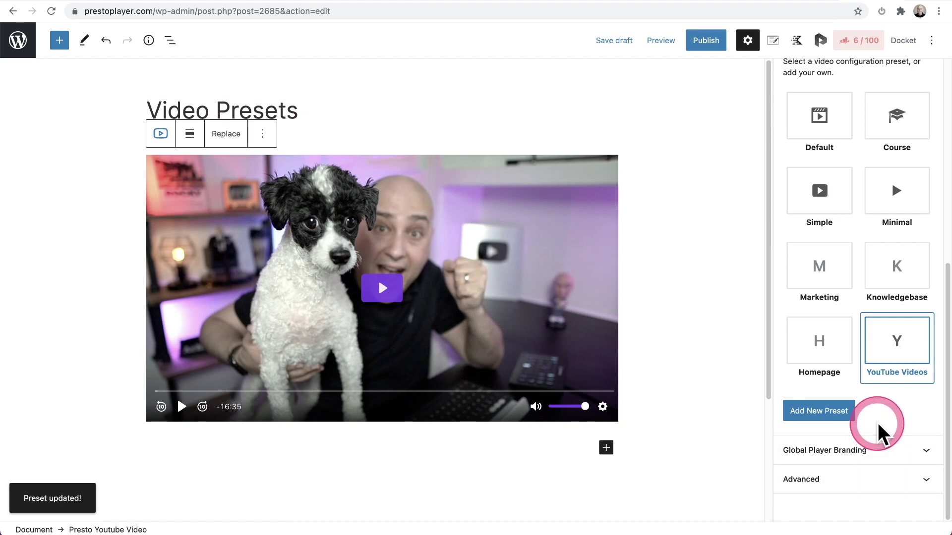